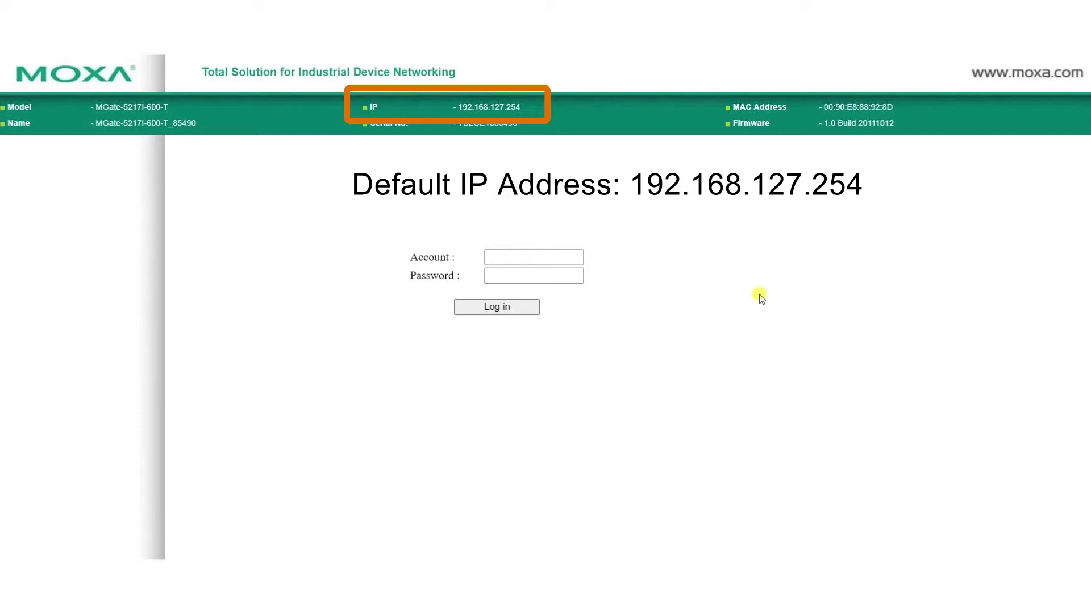
# Log in to the web console with the default account and continue to the main page.
pyautogui.click(569, 257)
pyautogui.write('admin')
pyautogui.press('Tab')
pyautogui.write('moxa')
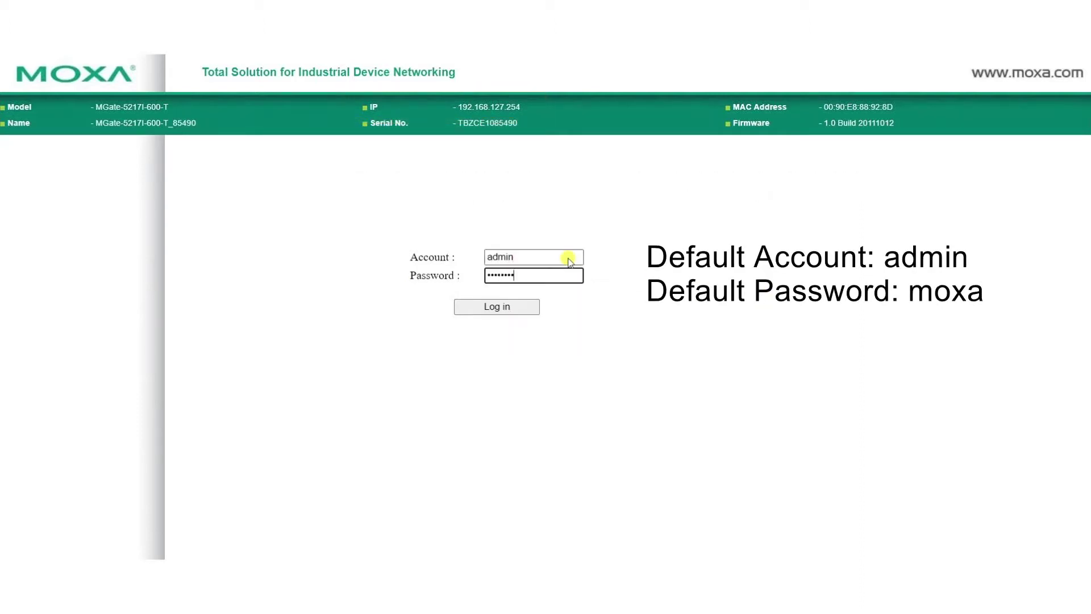
pyautogui.press('Return')
pyautogui.click(567, 261)
# Fill in the old and new password fields on the password change form.
pyautogui.click(742, 270)
pyautogui.write('moxa')
pyautogui.press('Tab')
pyautogui.write('moxa')
pyautogui.press('Tab')
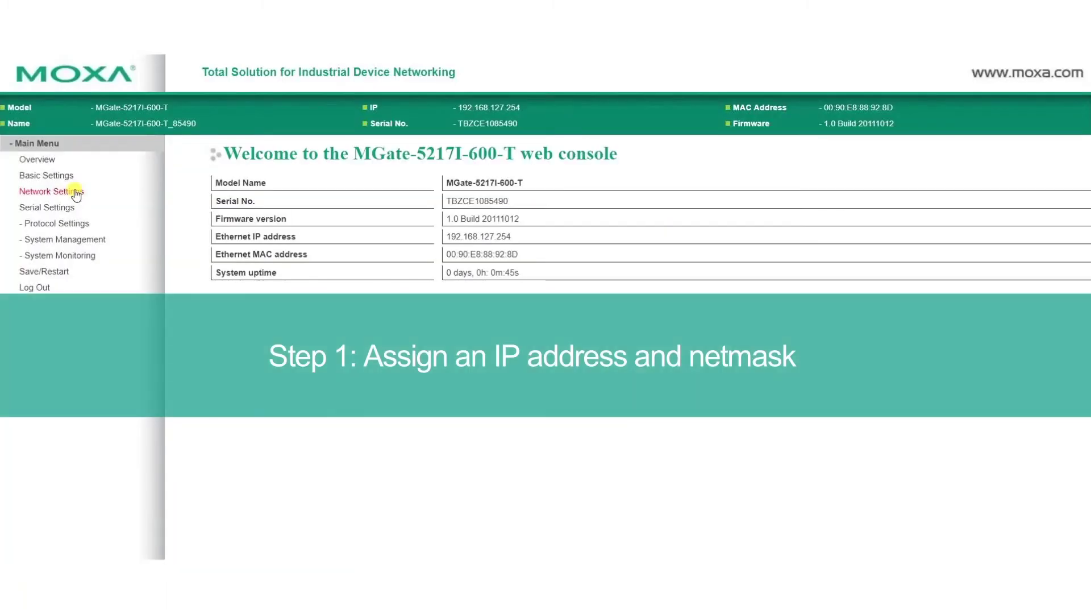
# Set the IP address to 192.168.127.254 and netmask to 255.255.255.0, then submit.
pyautogui.click(76, 194)
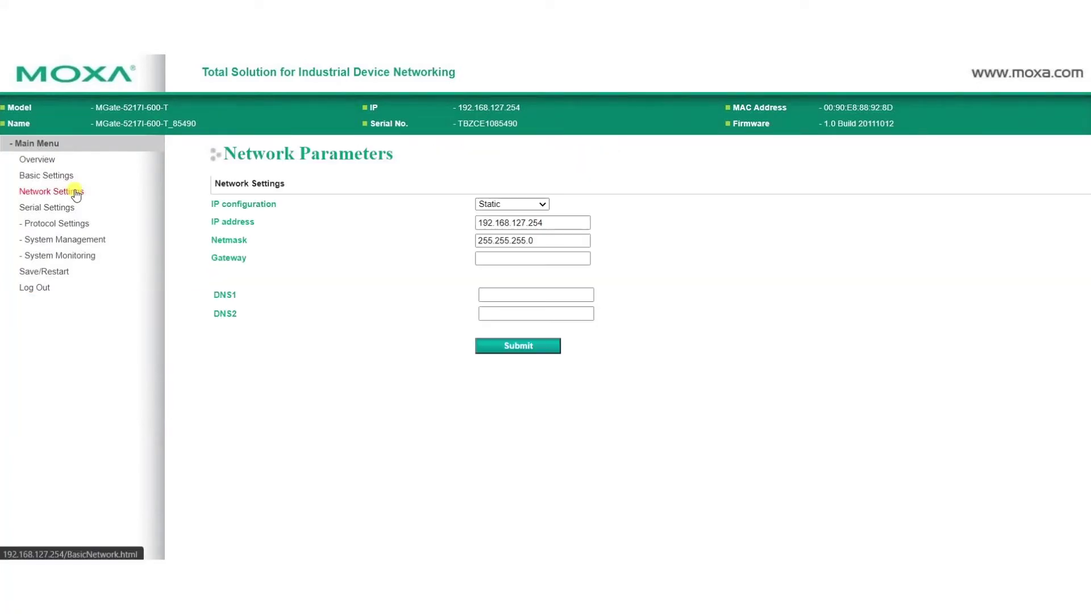
pyautogui.click(545, 223)
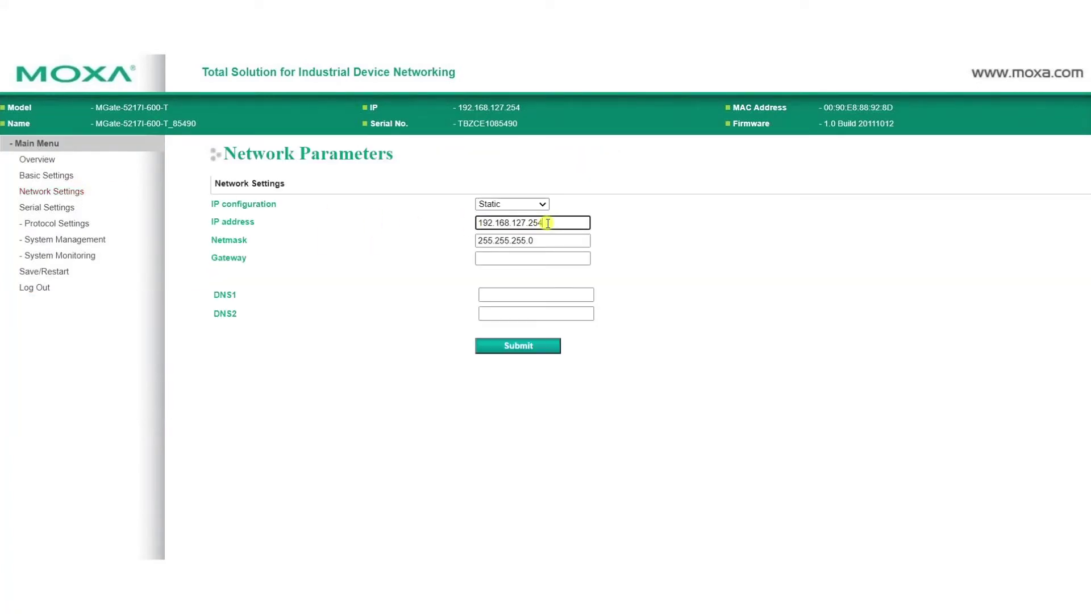
pyautogui.click(547, 242)
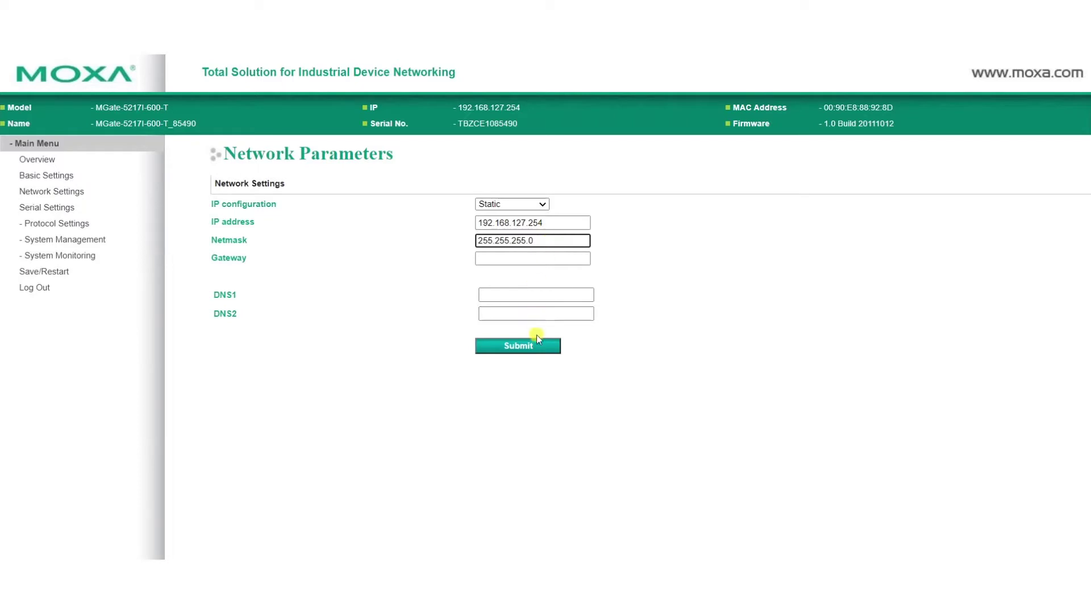
pyautogui.click(518, 346)
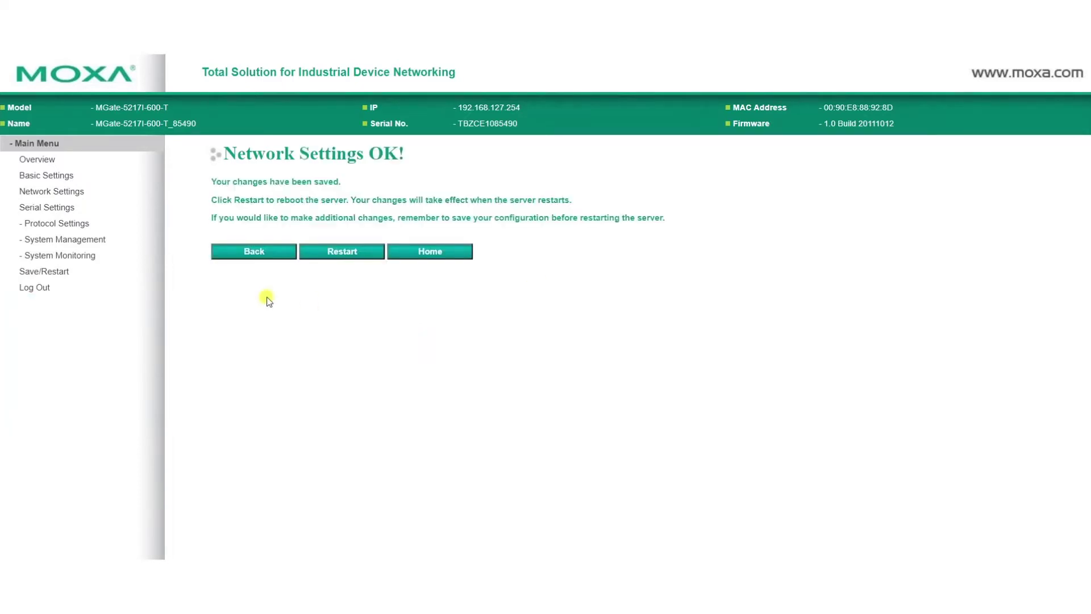
# Set port 1 to 19200 baud, Even parity and RS-485 2-wire interface, then submit.
pyautogui.click(44, 210)
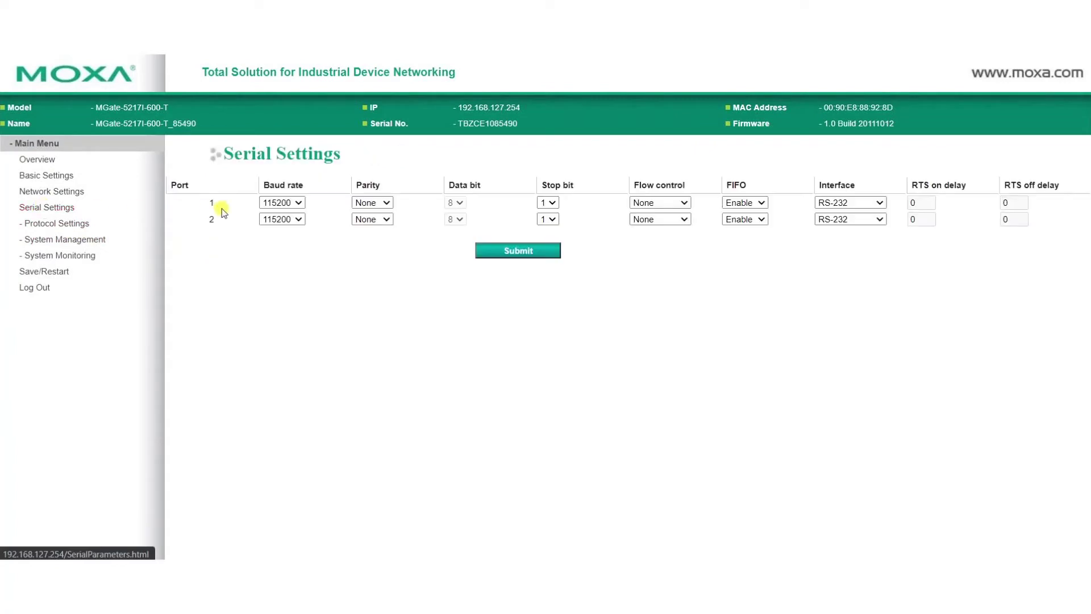
pyautogui.click(295, 203)
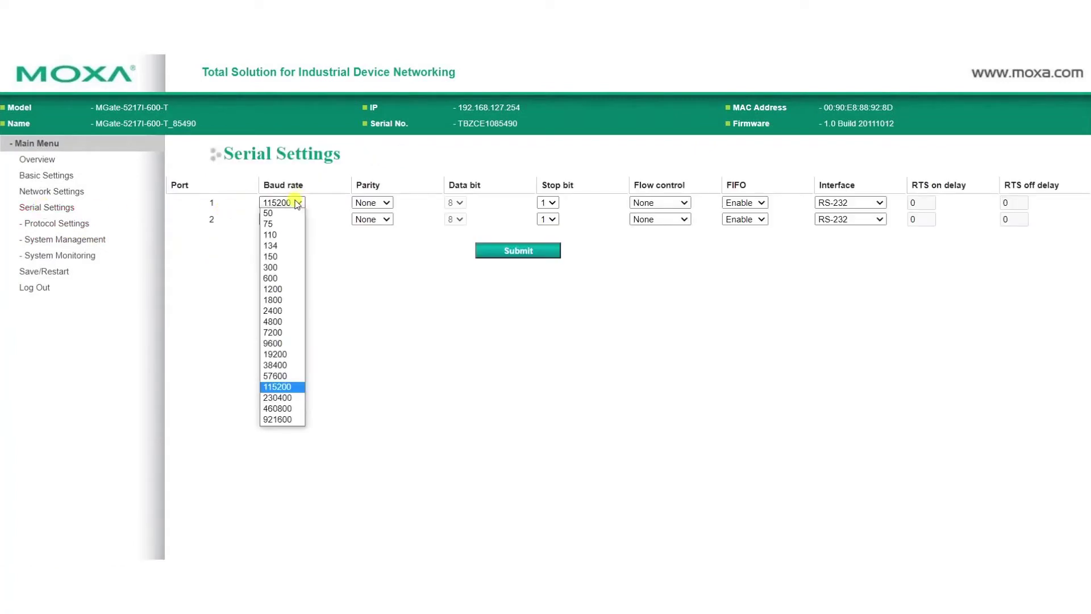
pyautogui.click(284, 355)
pyautogui.click(374, 203)
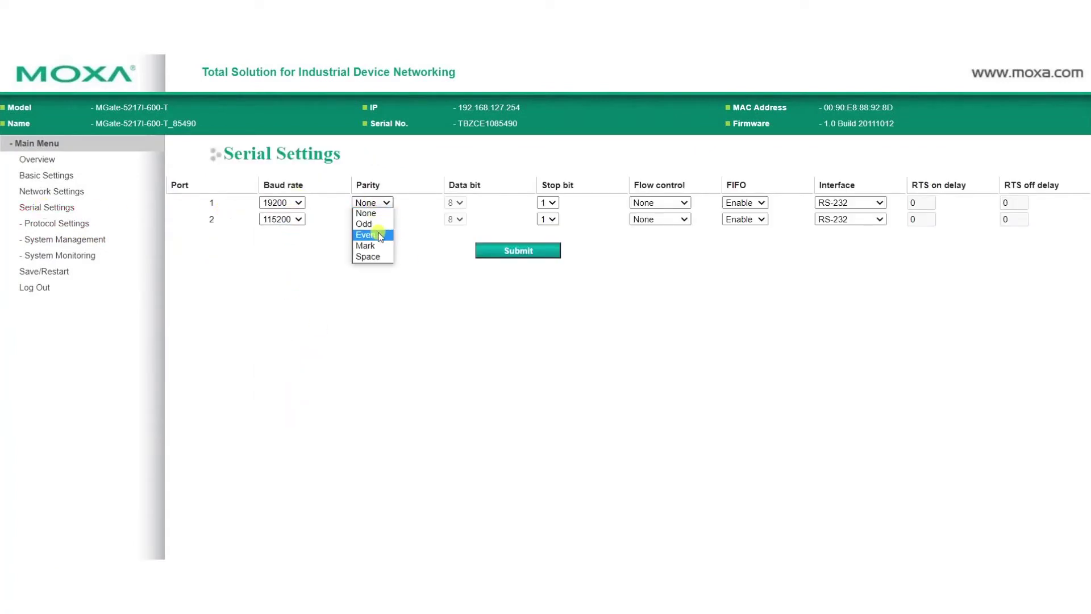
pyautogui.click(387, 233)
pyautogui.click(850, 203)
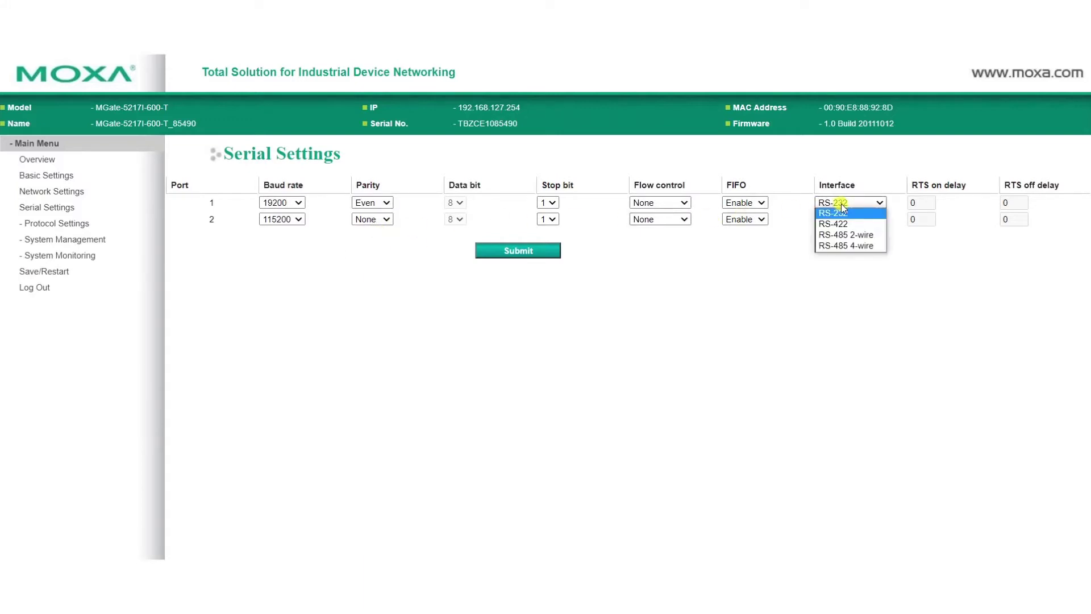
pyautogui.click(850, 234)
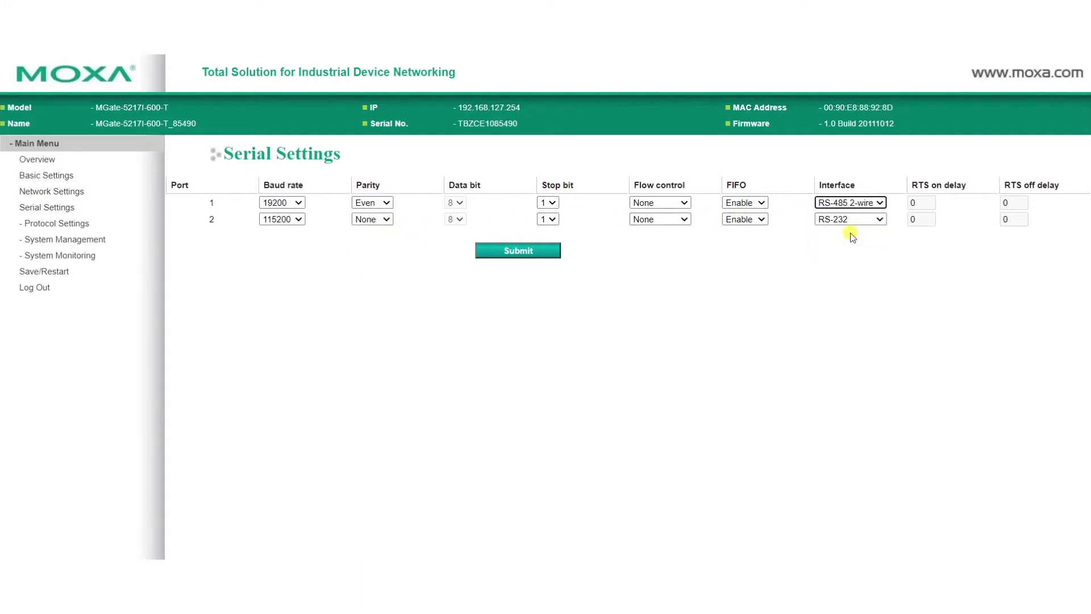
pyautogui.click(544, 254)
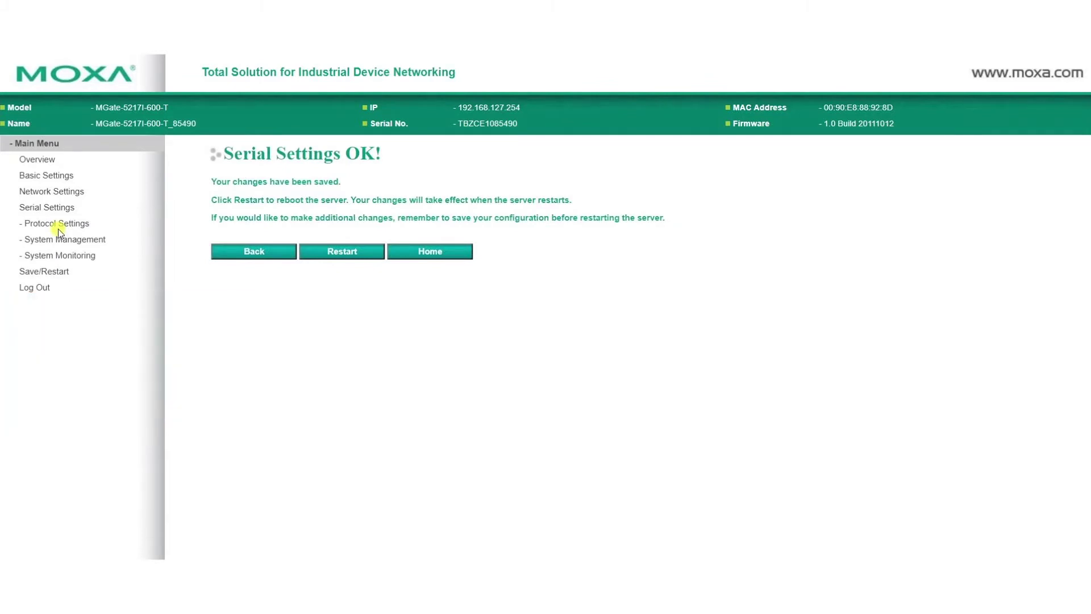
# Keep the Role2 device as Modbus RTU/ASCII Slave in Protocol Conversion and submit.
pyautogui.click(57, 227)
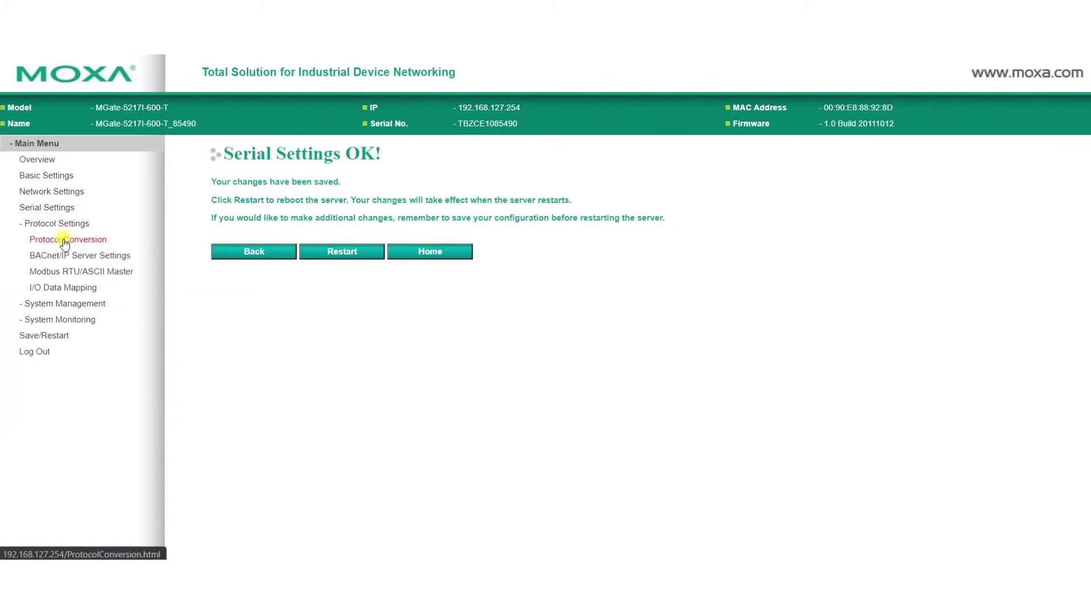
pyautogui.click(64, 240)
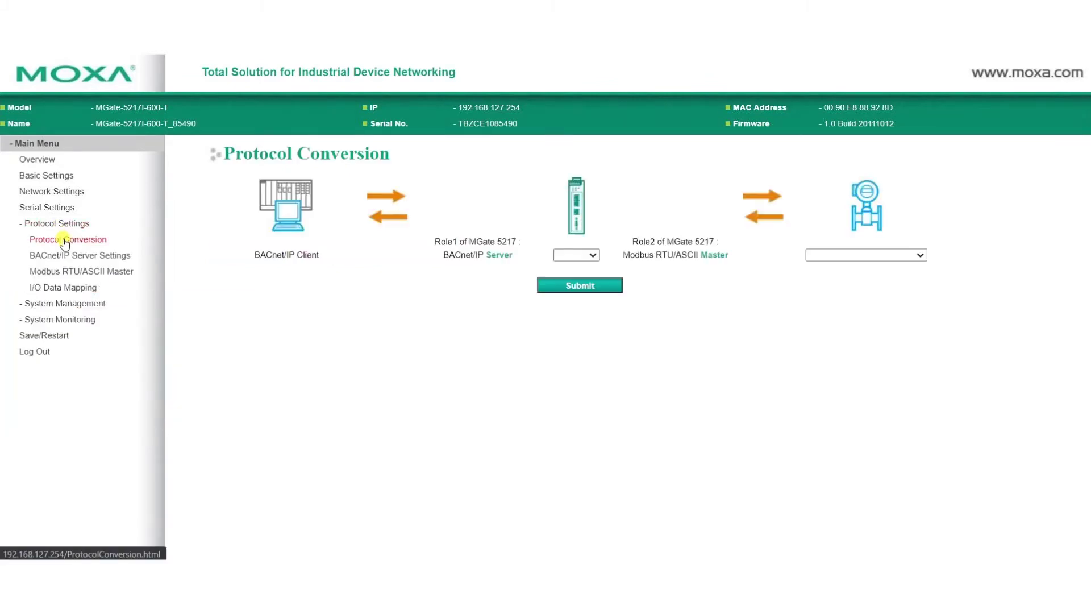
pyautogui.click(913, 257)
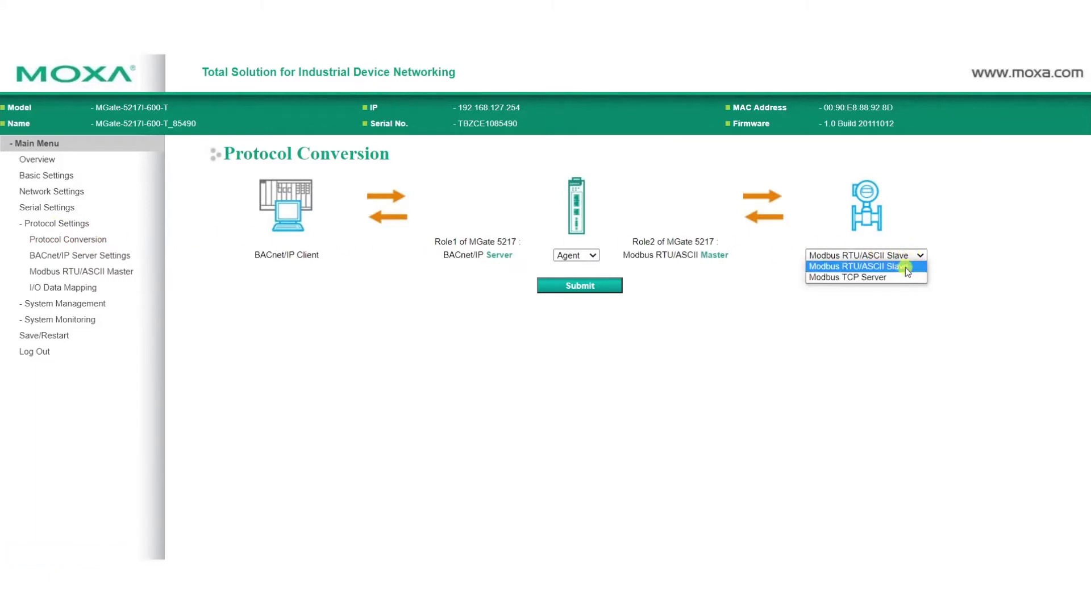
pyautogui.click(906, 268)
pyautogui.click(596, 286)
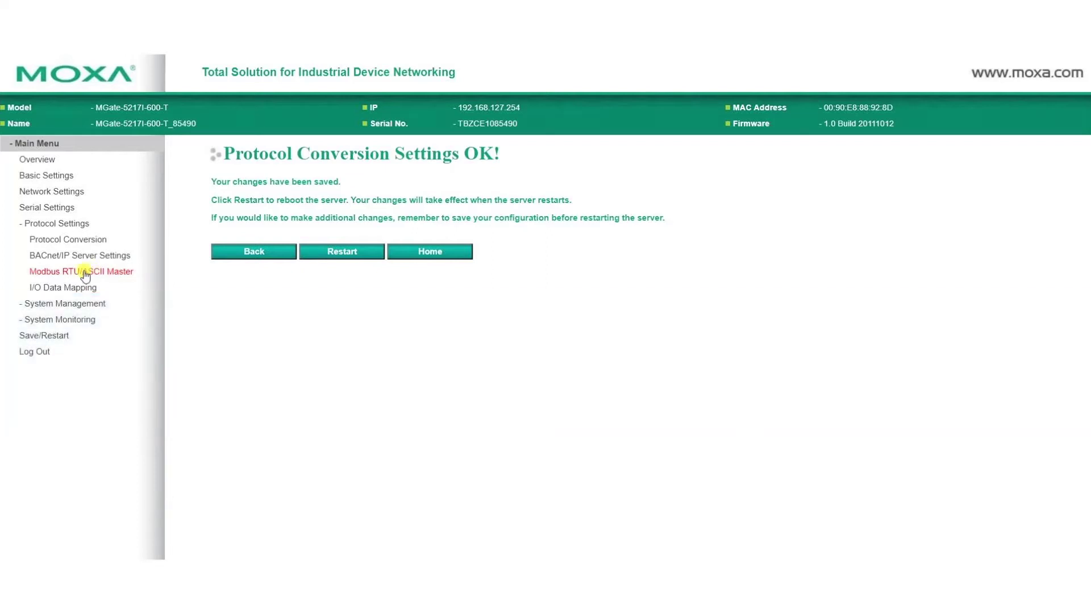
# In Modbus RTU/ASCII Master settings, keep the master mode as RTU.
pyautogui.click(84, 273)
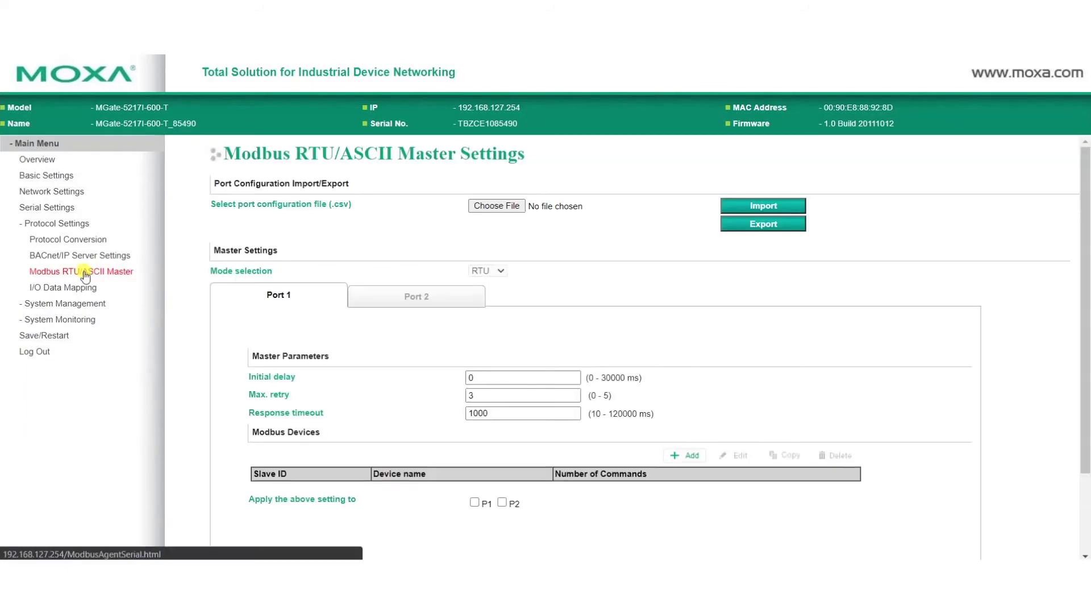
pyautogui.scroll(-2, 405, 315)
pyautogui.click(489, 203)
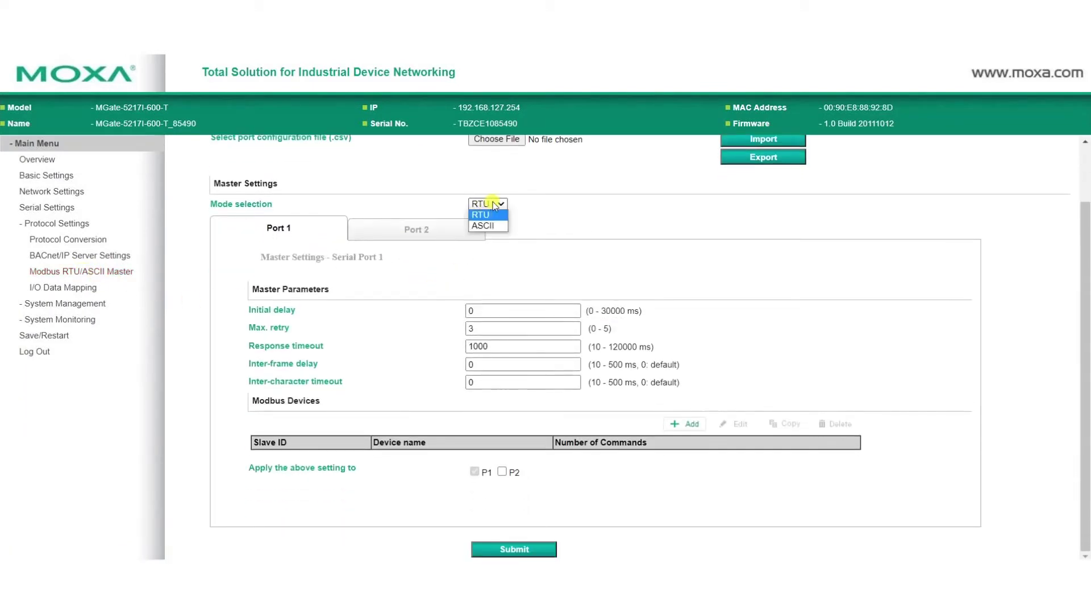
pyautogui.click(525, 199)
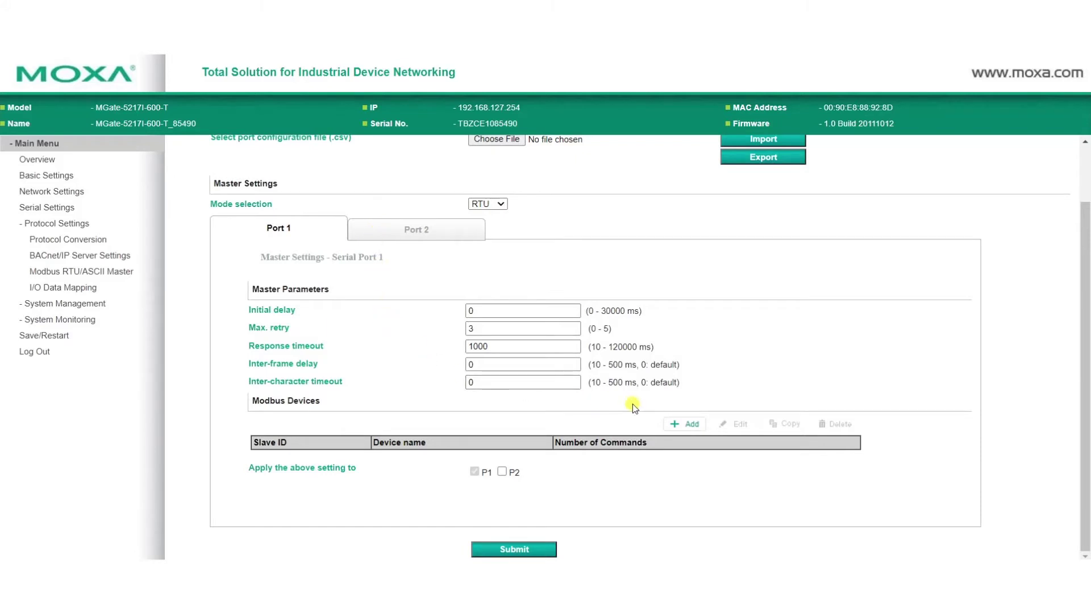
# Add a port 1 device named Power_Meter with slave ID 1 and select it.
pyautogui.click(692, 424)
pyautogui.moveTo(545, 395); pyautogui.dragTo(463, 398)
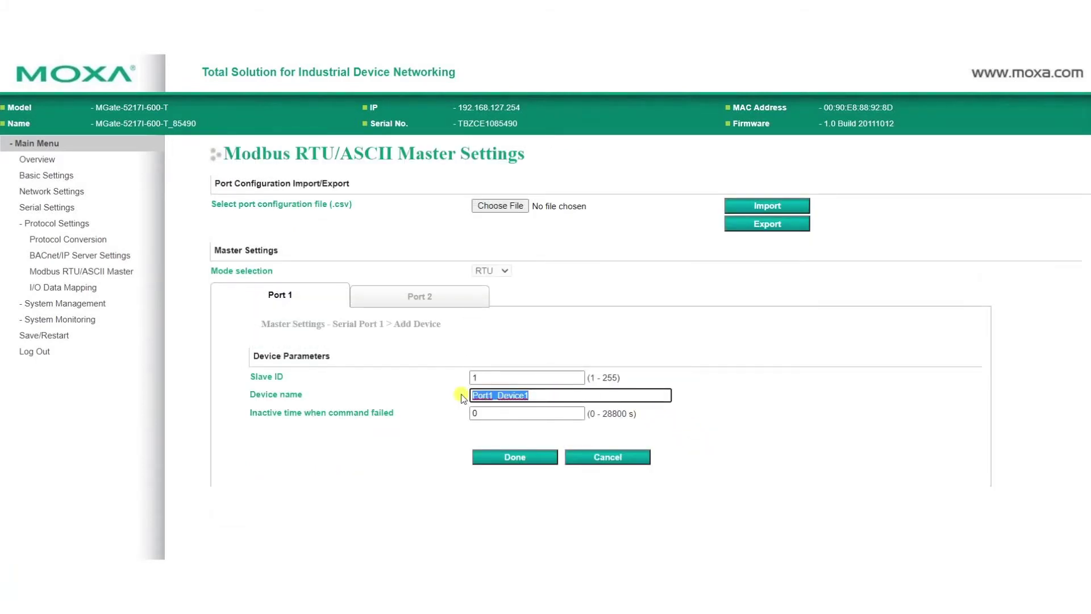
pyautogui.write('Power')
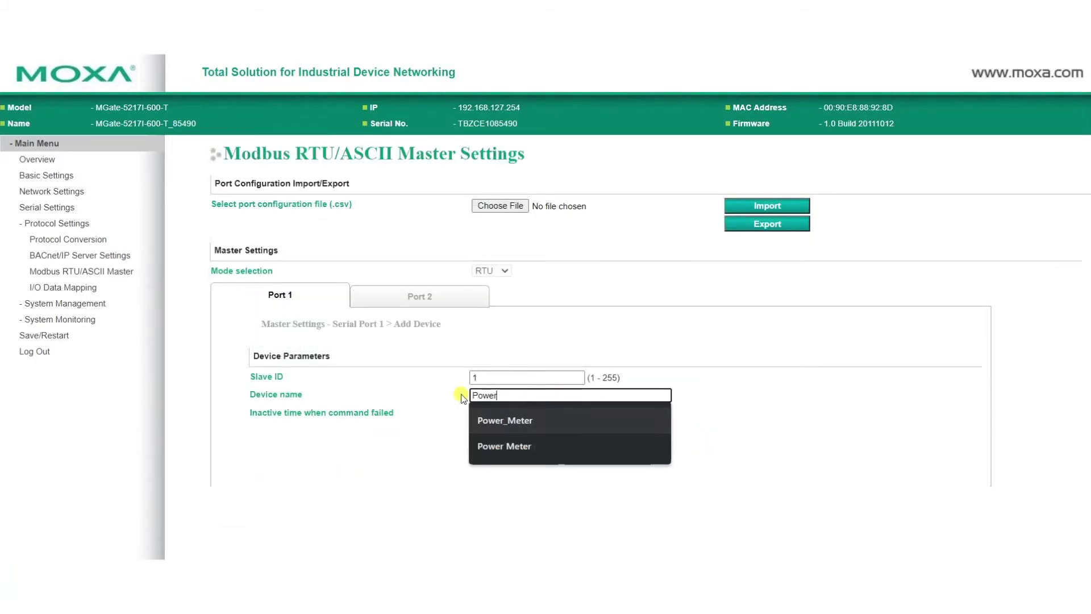
pyautogui.press('Down')
pyautogui.press('Return')
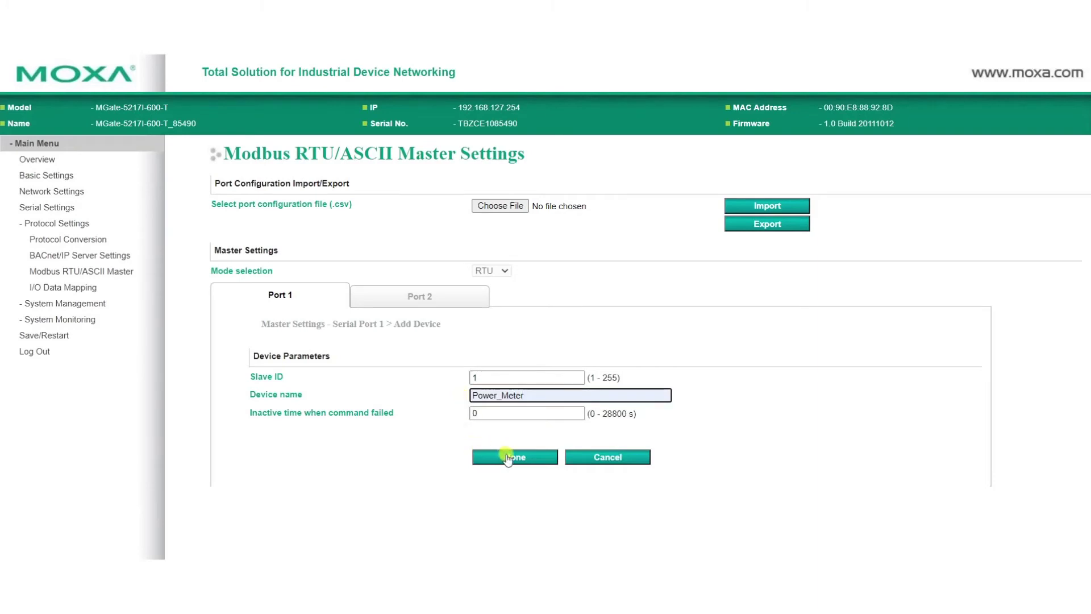
pyautogui.click(508, 457)
pyautogui.scroll(-1, 518, 463)
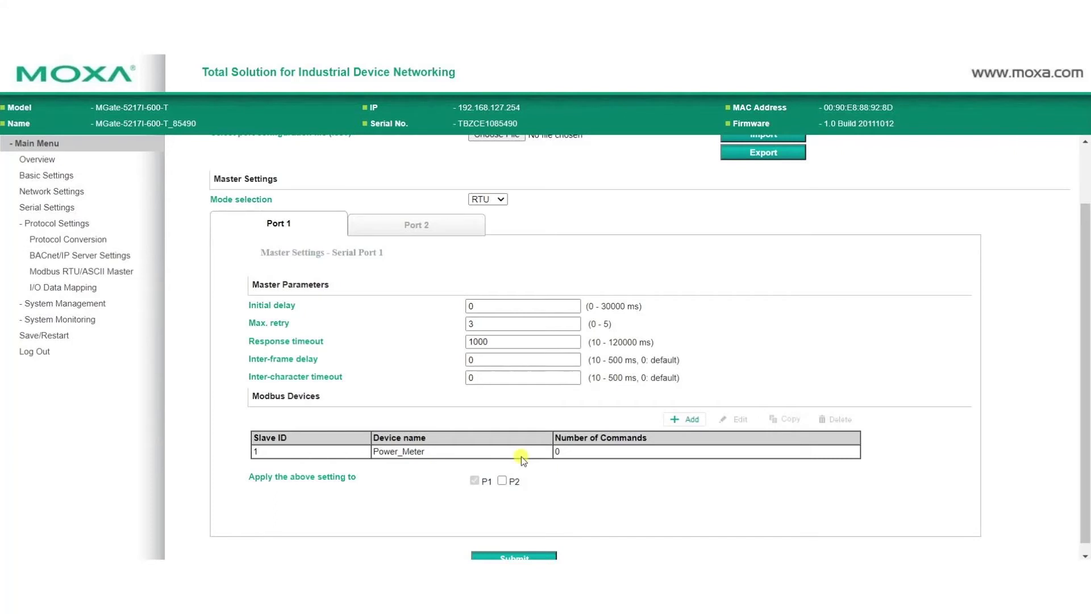
pyautogui.click(523, 454)
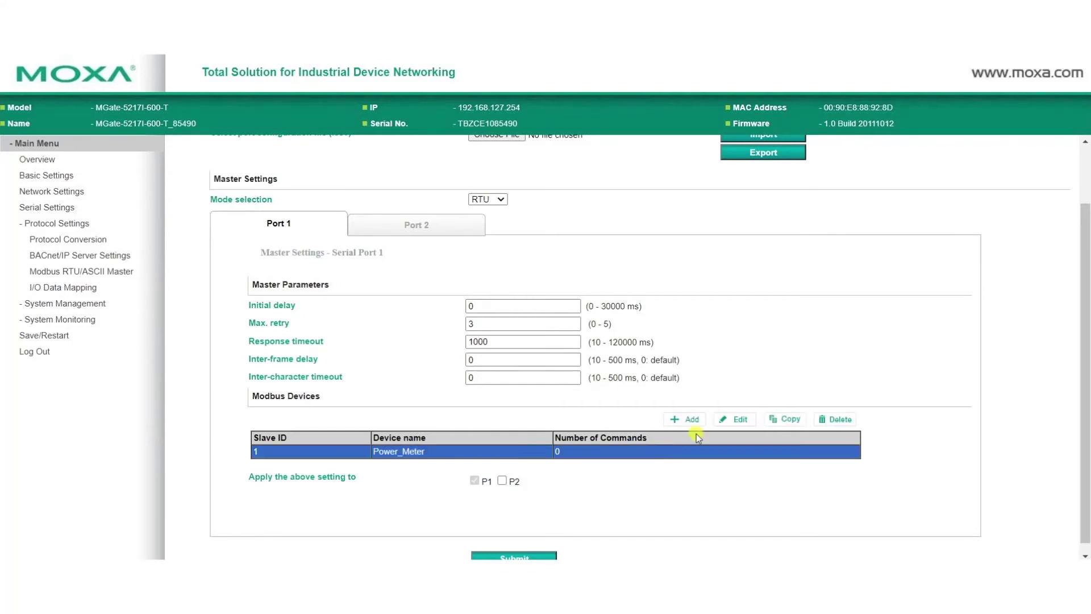
# Create a Power_Meter command named Voltage: float32, address 3027, Byte and Word swap.
pyautogui.click(737, 421)
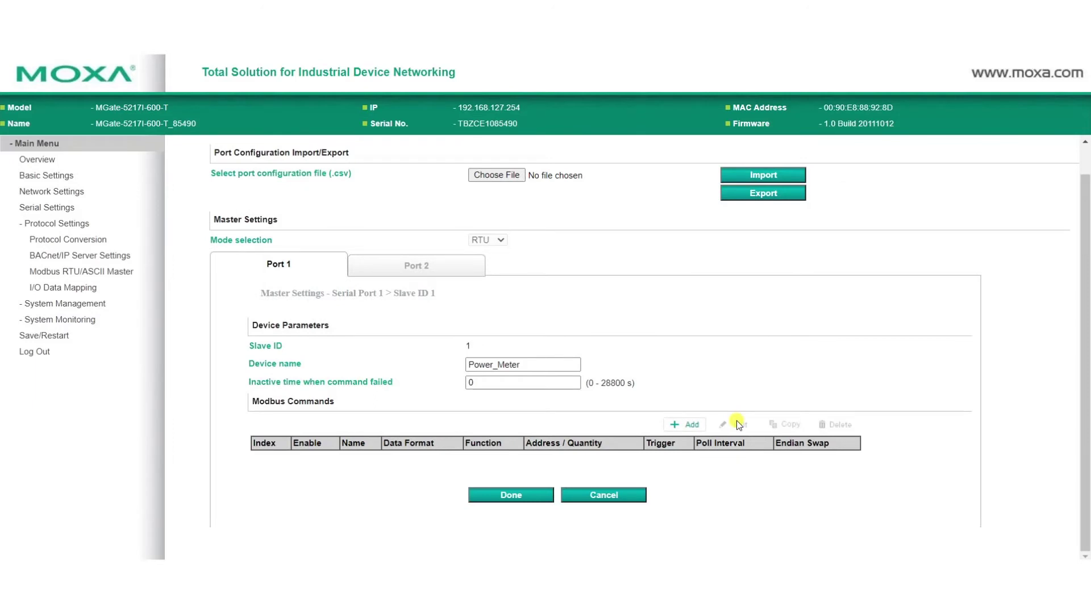
pyautogui.click(693, 427)
pyautogui.scroll(-1, 612, 388)
pyautogui.doubleClick(539, 323)
pyautogui.write('Vo')
pyautogui.press('Down')
pyautogui.press('Return')
pyautogui.click(483, 340)
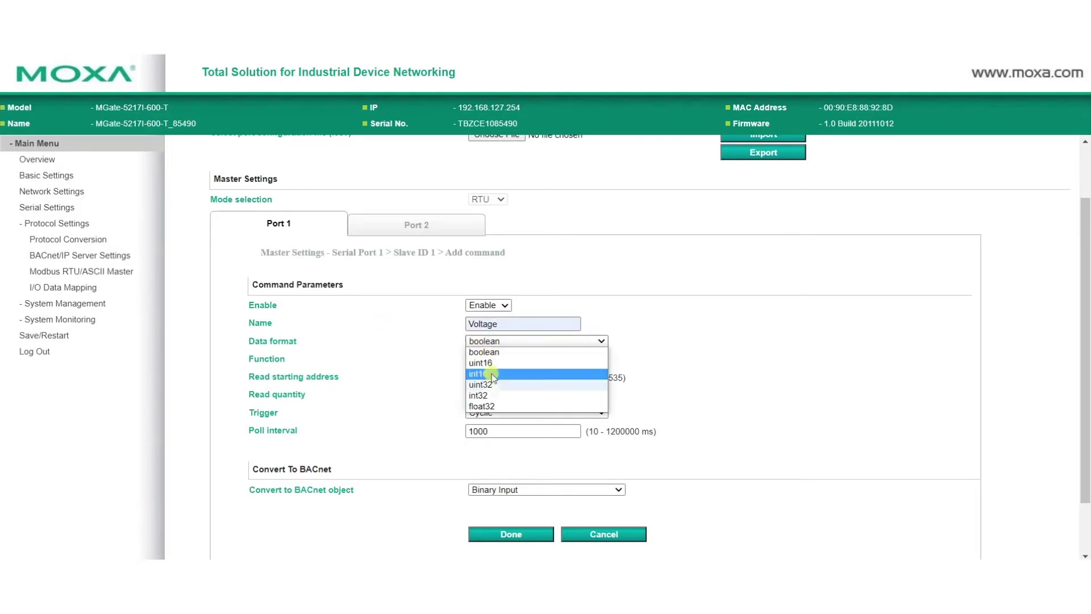
pyautogui.click(481, 405)
pyautogui.doubleClick(483, 377)
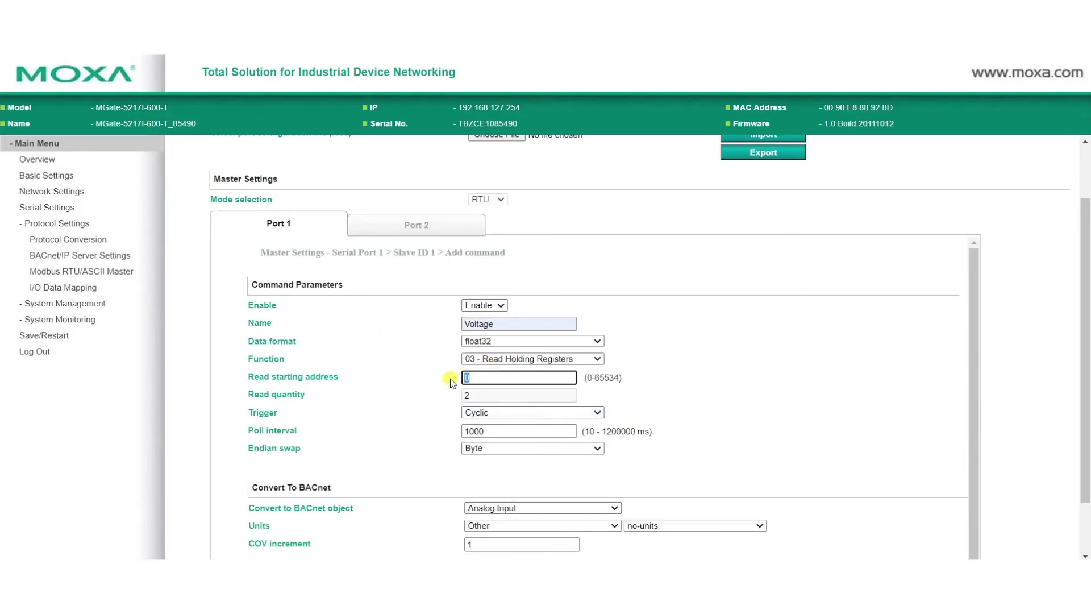
pyautogui.write('3027')
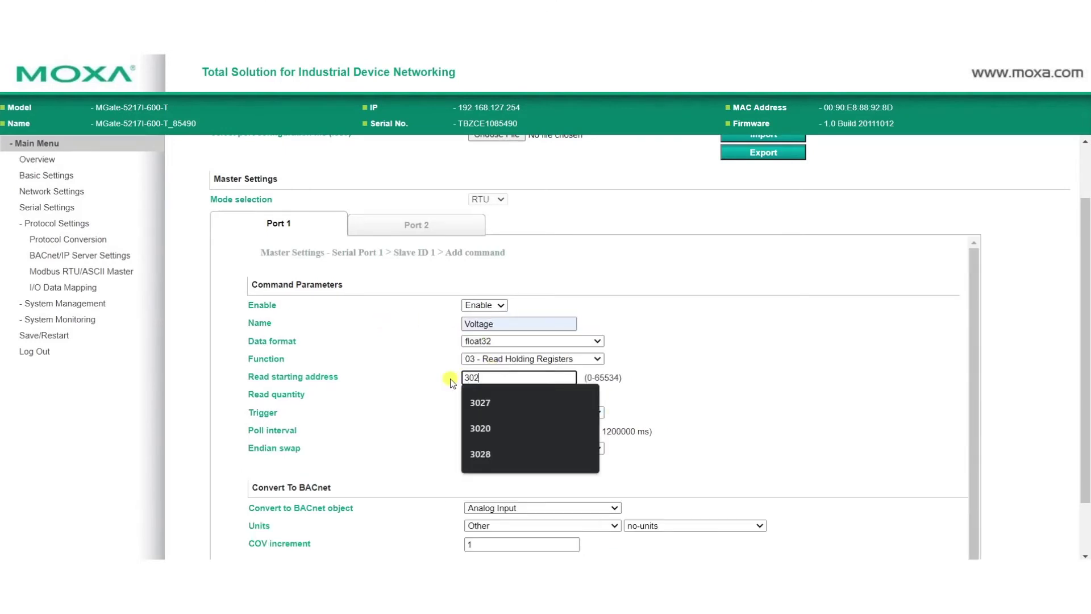
pyautogui.click(512, 448)
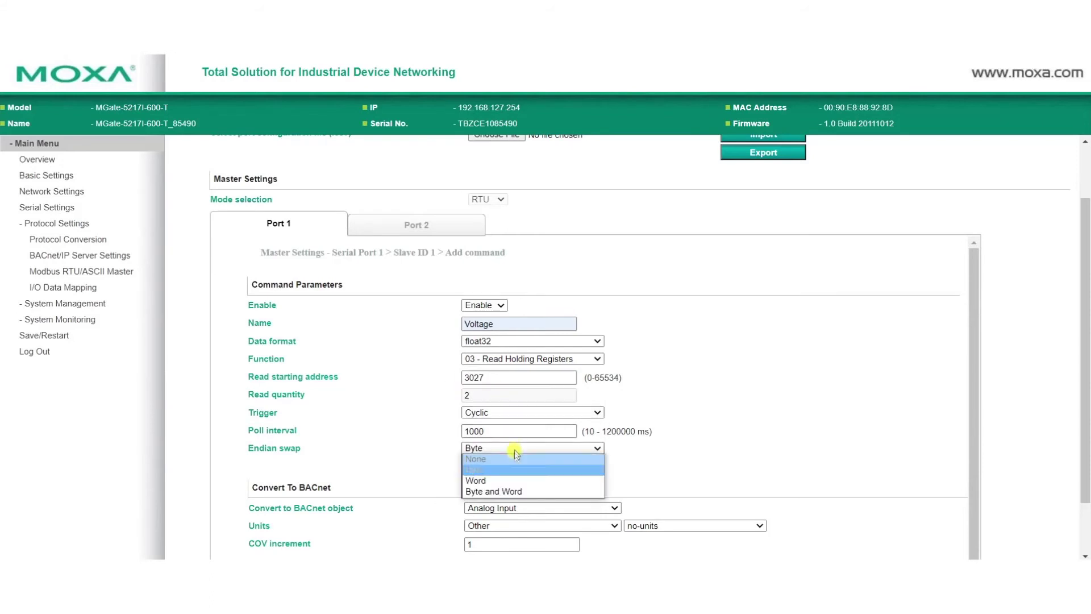
pyautogui.click(511, 489)
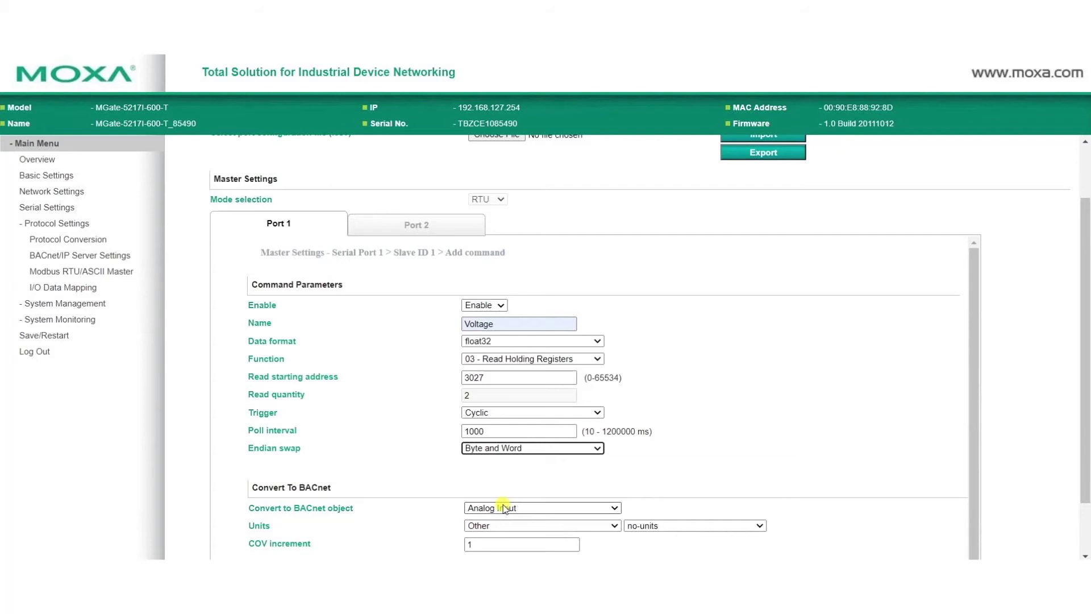
# Map Voltage to Analog Input with Electrical/volts units and COV increment 0.0001, and save it.
pyautogui.click(508, 509)
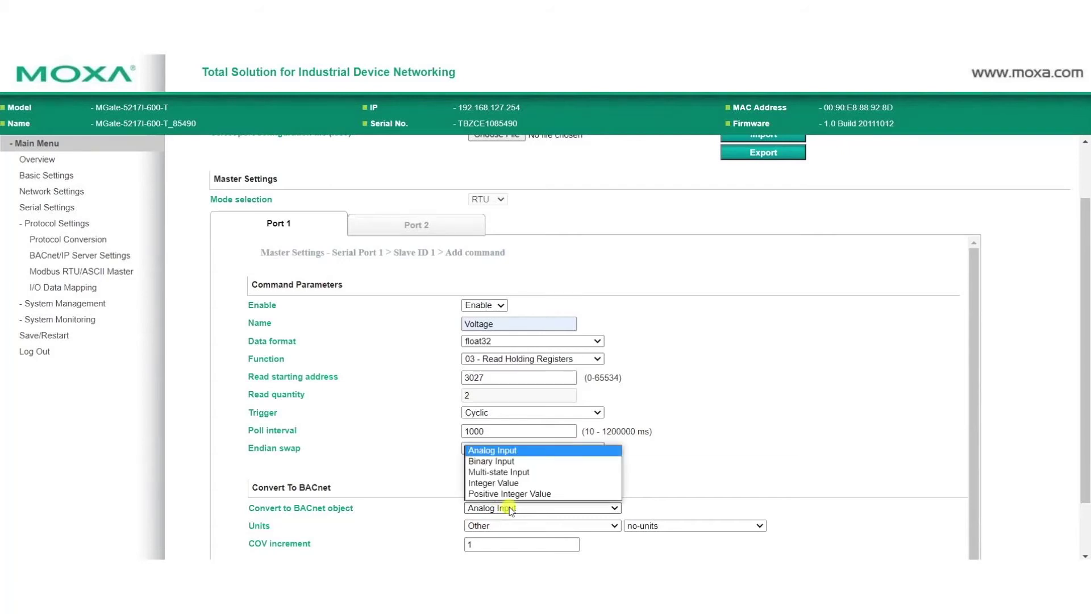
pyautogui.click(512, 509)
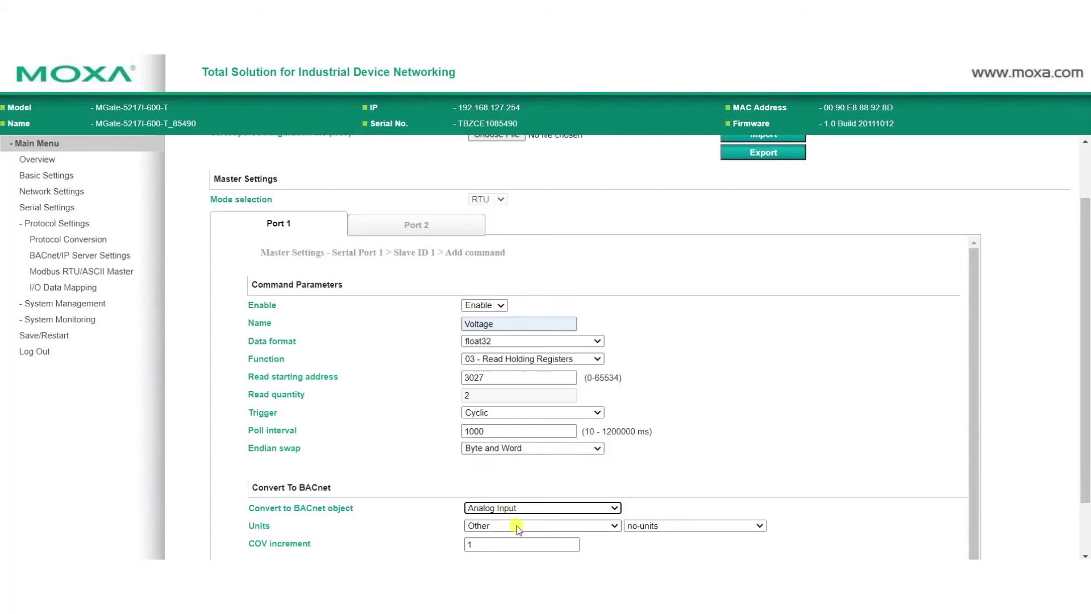
pyautogui.click(516, 526)
pyautogui.click(514, 307)
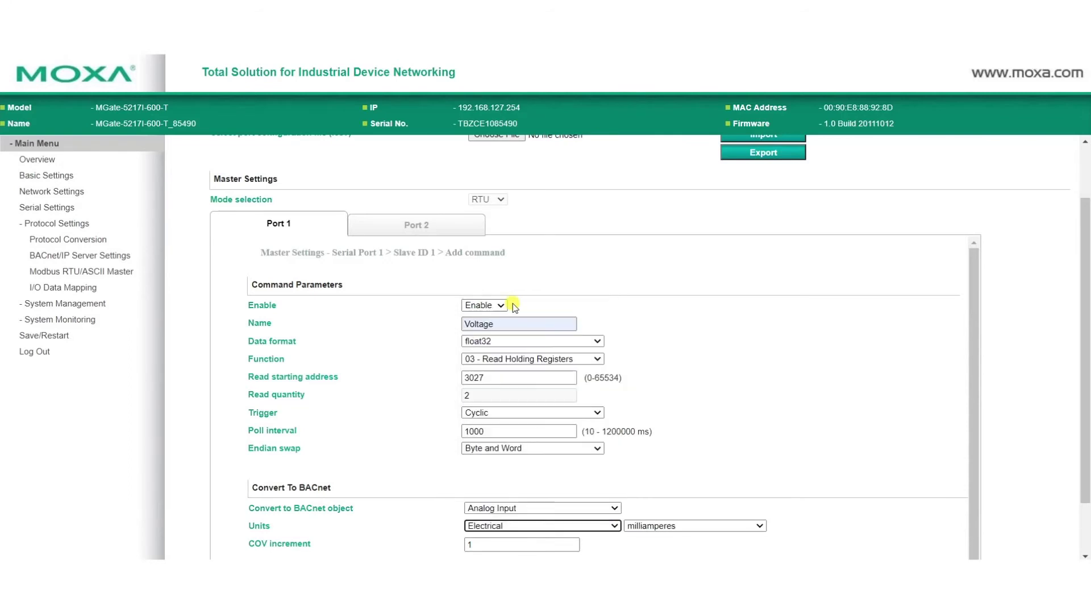
pyautogui.click(674, 524)
pyautogui.scroll(-5, 679, 472)
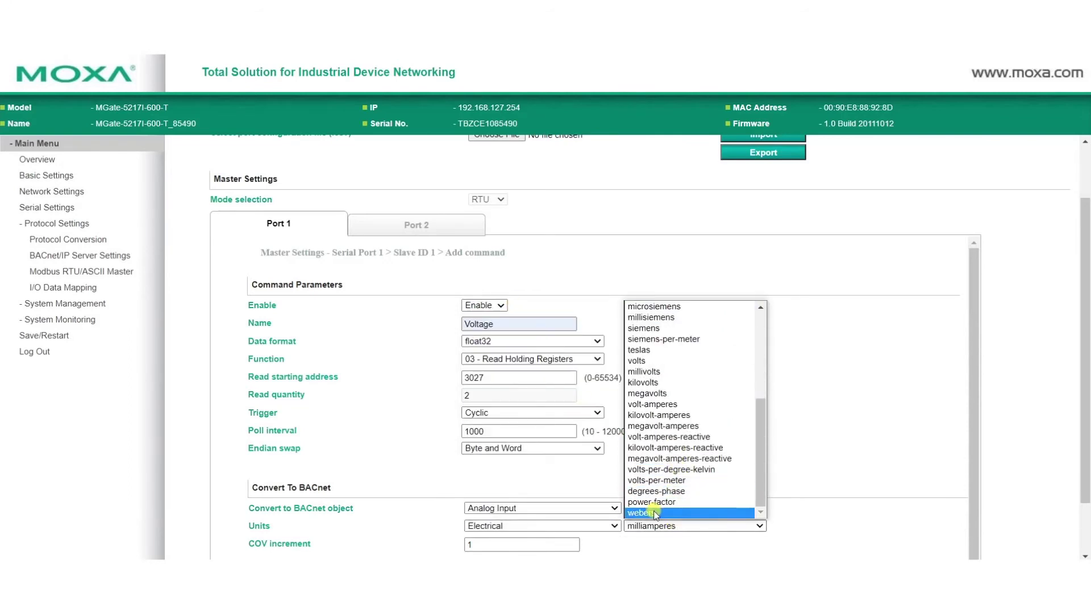
pyautogui.click(654, 360)
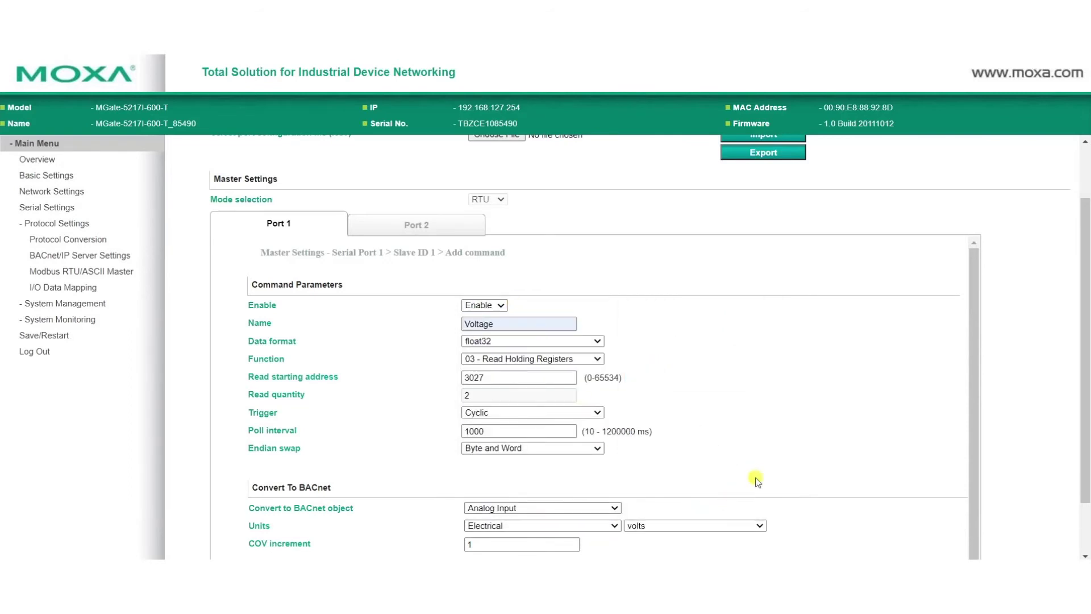
pyautogui.scroll(-1, 529, 524)
pyautogui.click(521, 537)
pyautogui.press('BackSpace')
pyautogui.write('0.')
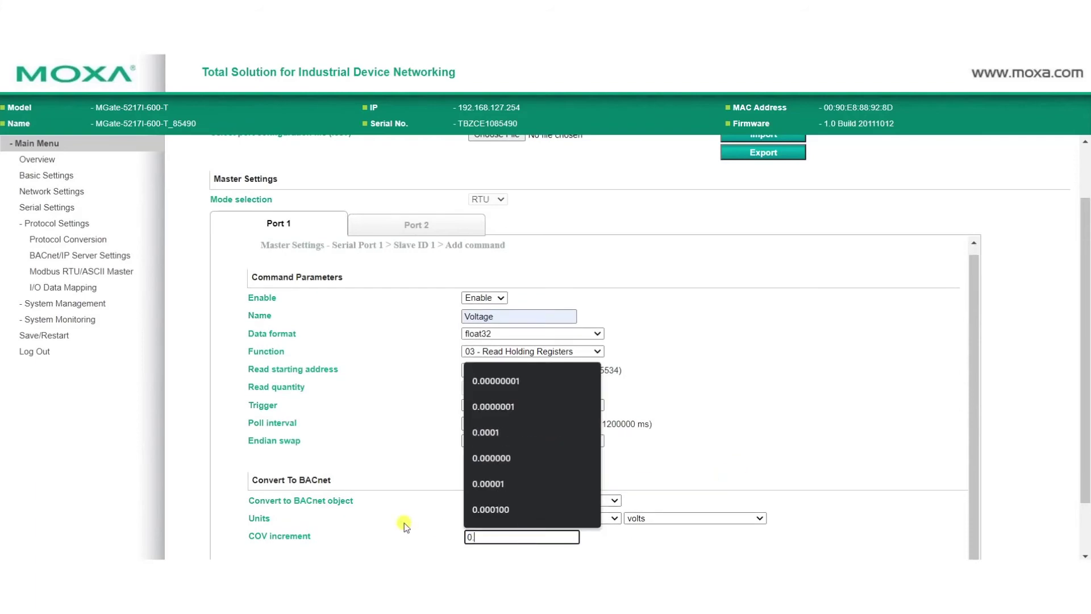
pyautogui.write('0001')
pyautogui.click(819, 538)
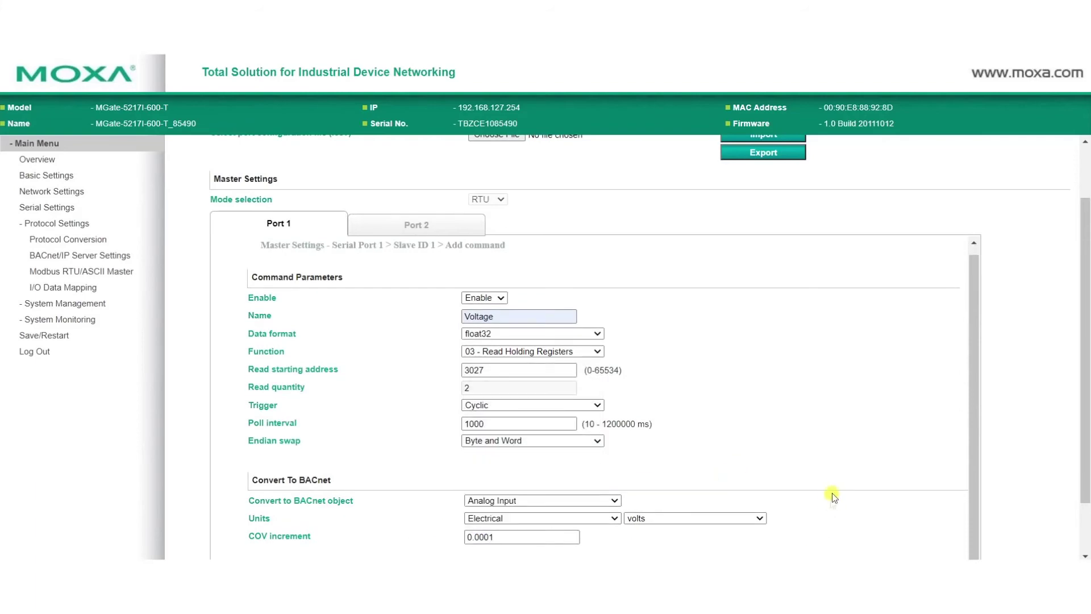
pyautogui.scroll(-1, 828, 499)
pyautogui.click(507, 513)
# Add a Frequency command reading address 3109 with Byte and Word swap.
pyautogui.click(690, 410)
pyautogui.doubleClick(523, 257)
pyautogui.write('Fr')
pyautogui.press('Down')
pyautogui.press('Return')
pyautogui.press('Tab')
pyautogui.press('Tab')
pyautogui.press('Tab')
pyautogui.write('3109')
pyautogui.click(536, 380)
pyautogui.click(512, 426)
# Map Frequency to Analog Input in hertz with COV 0.0001, then submit the master settings.
pyautogui.click(540, 441)
pyautogui.click(538, 450)
pyautogui.click(540, 457)
pyautogui.click(488, 293)
pyautogui.click(731, 458)
pyautogui.click(653, 489)
pyautogui.doubleClick(478, 477)
pyautogui.write('0.0001')
pyautogui.click(507, 521)
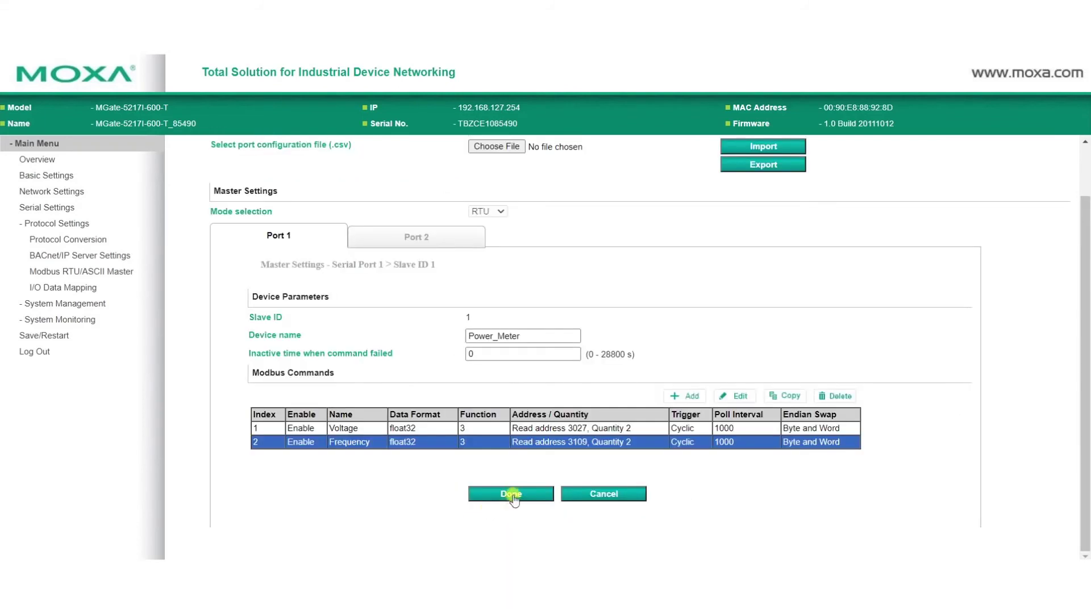
pyautogui.click(517, 493)
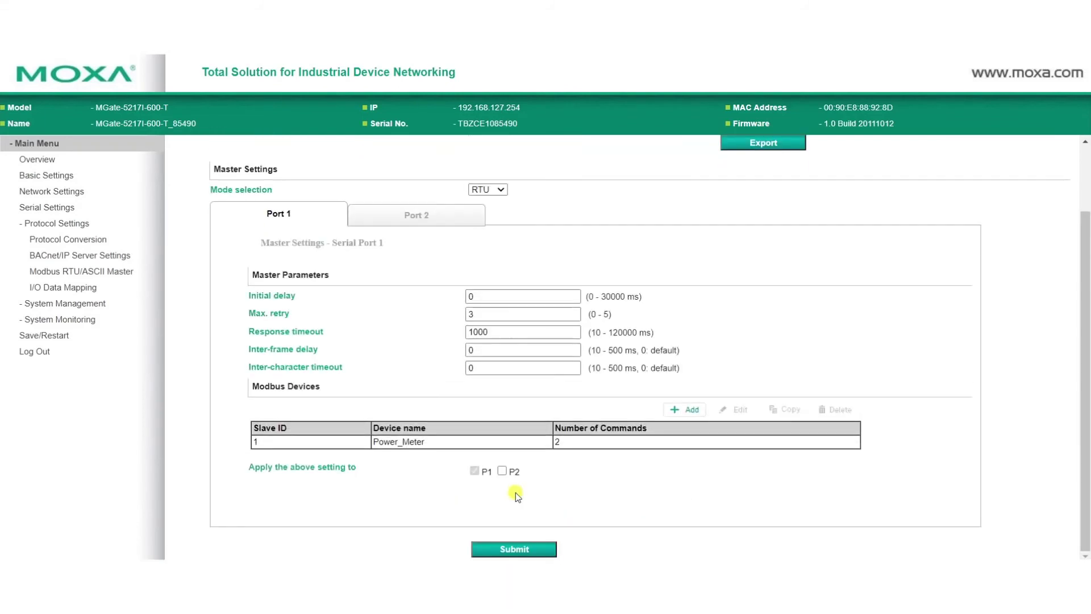
pyautogui.click(516, 549)
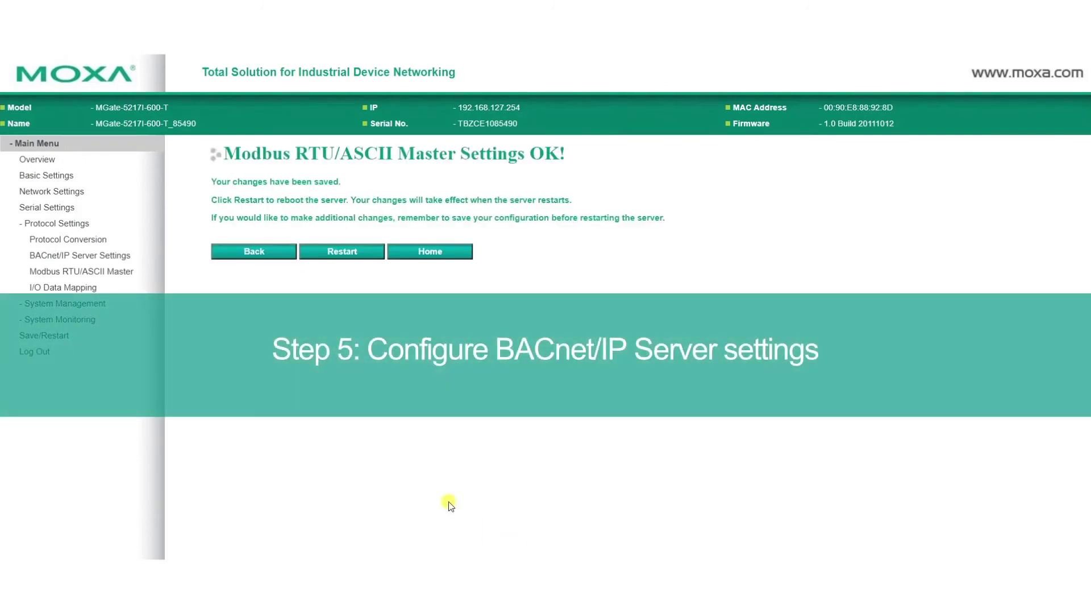
# Review the BACnet device name, instance 404 and port 47808, then submit the server settings.
pyautogui.click(97, 259)
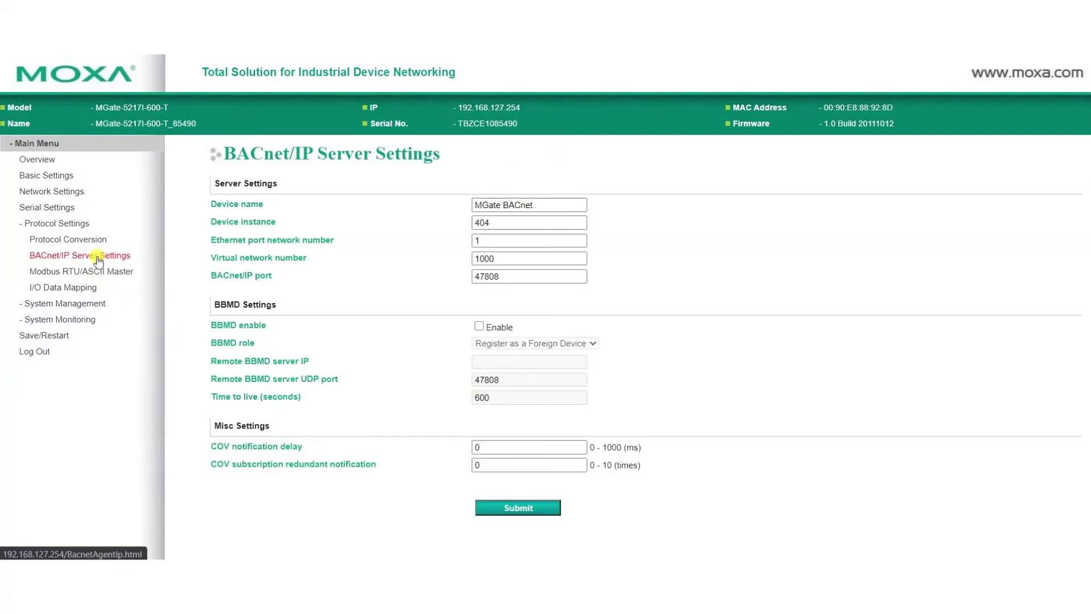
pyautogui.click(540, 208)
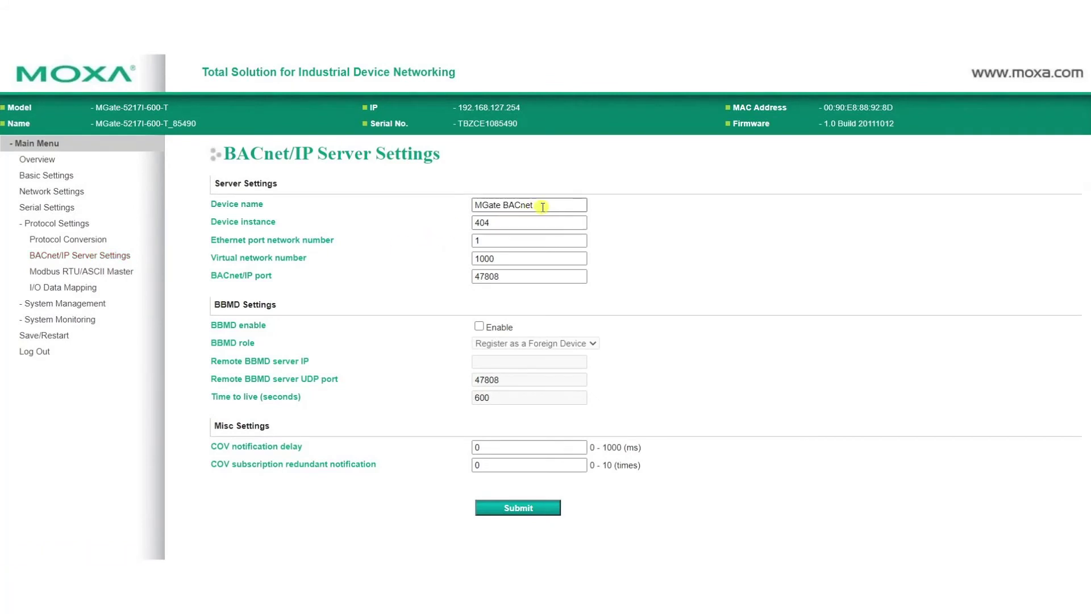
pyautogui.click(536, 225)
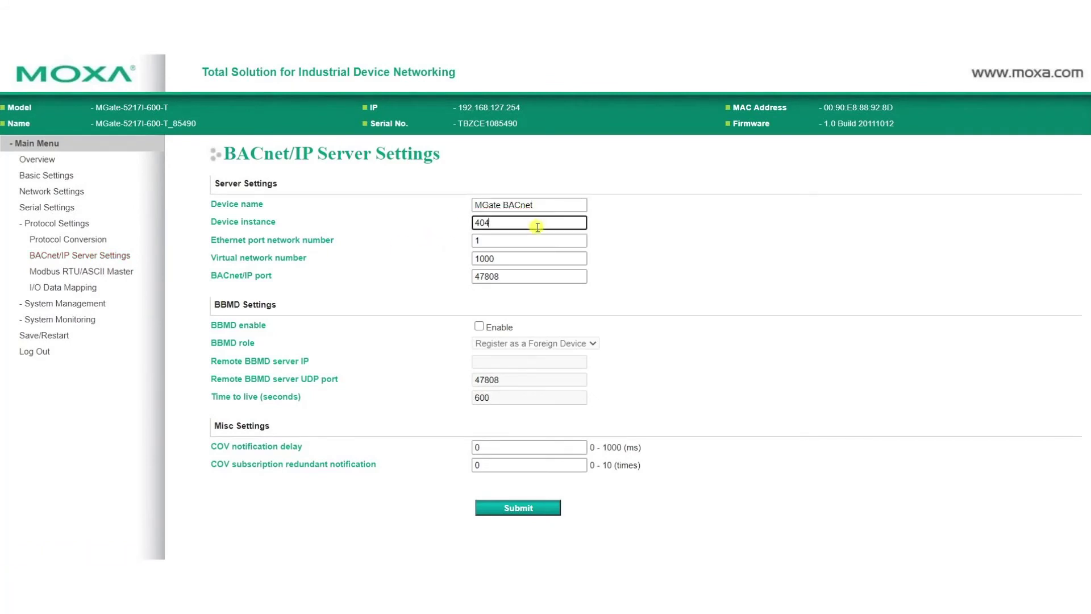
pyautogui.click(525, 278)
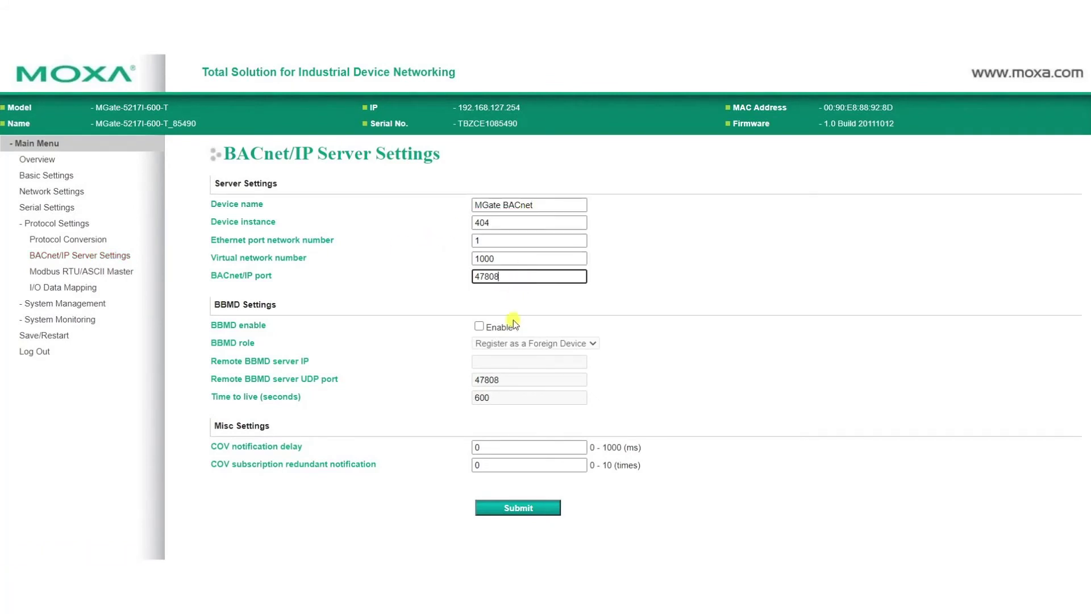
pyautogui.click(529, 510)
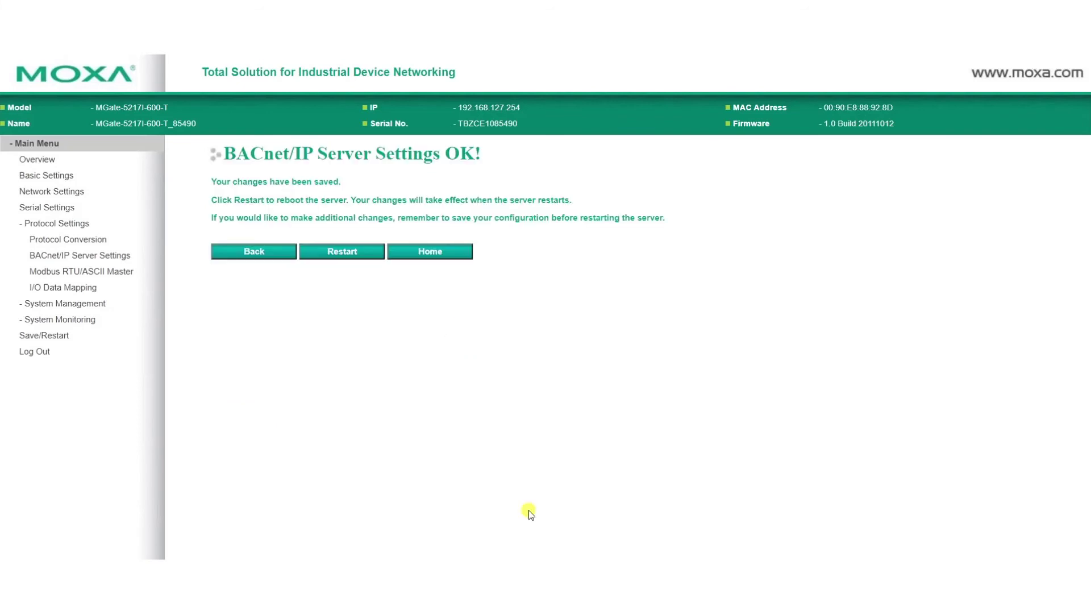
# Verify Voltage and Frequency map to Analog Input instances 0 and 1, then go to Save/Restart.
pyautogui.click(64, 289)
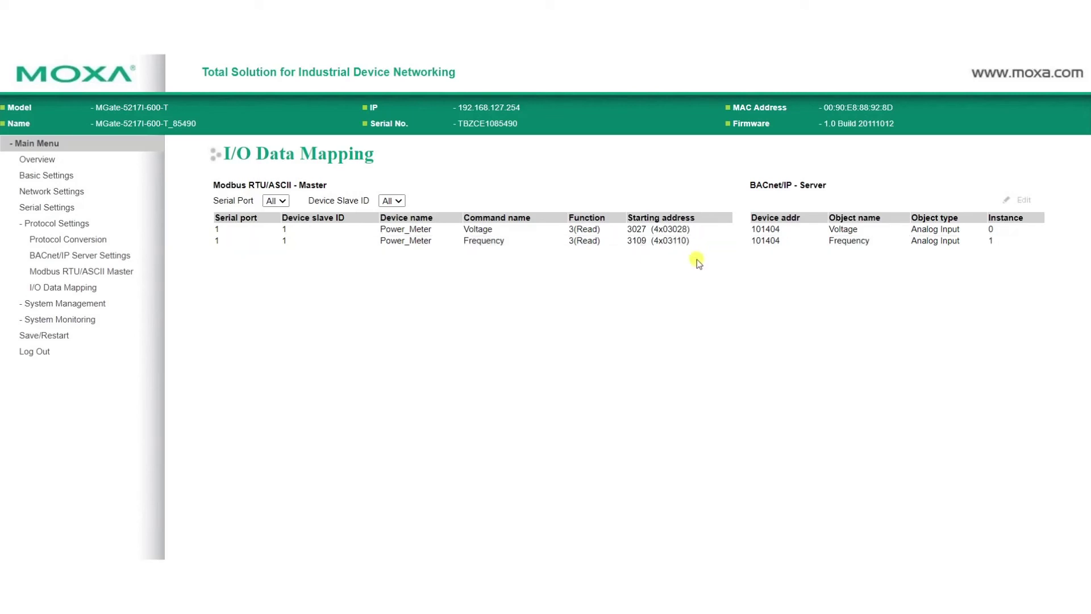
pyautogui.click(50, 335)
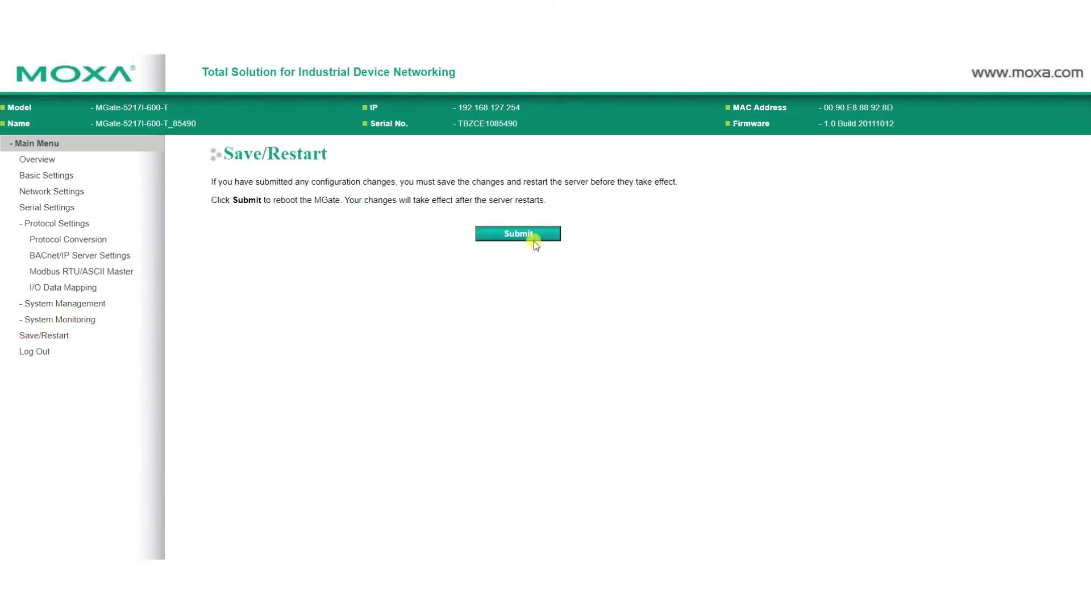